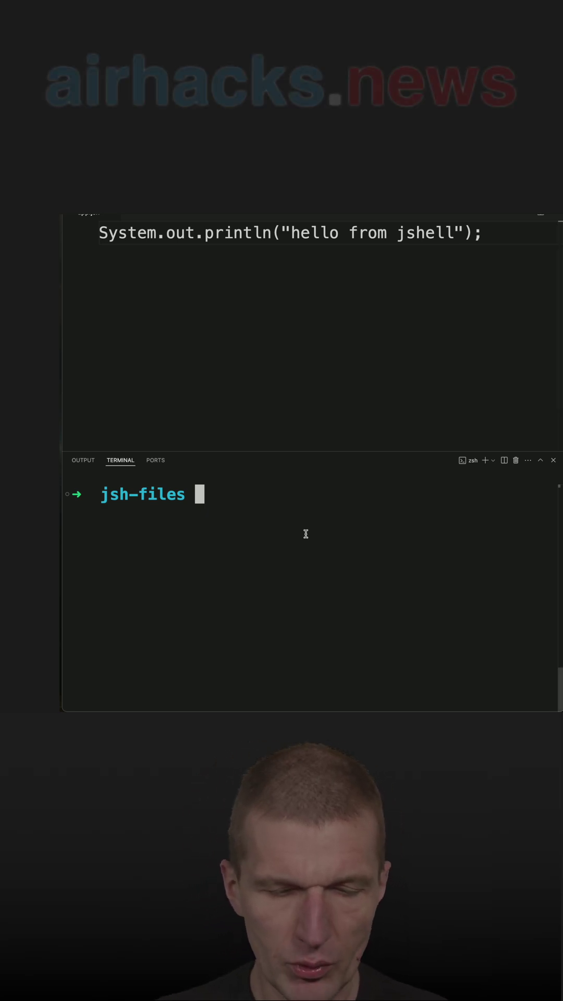
type("ls")
List the jsh-files folder with ls, showing only app.jsh
key("Return")
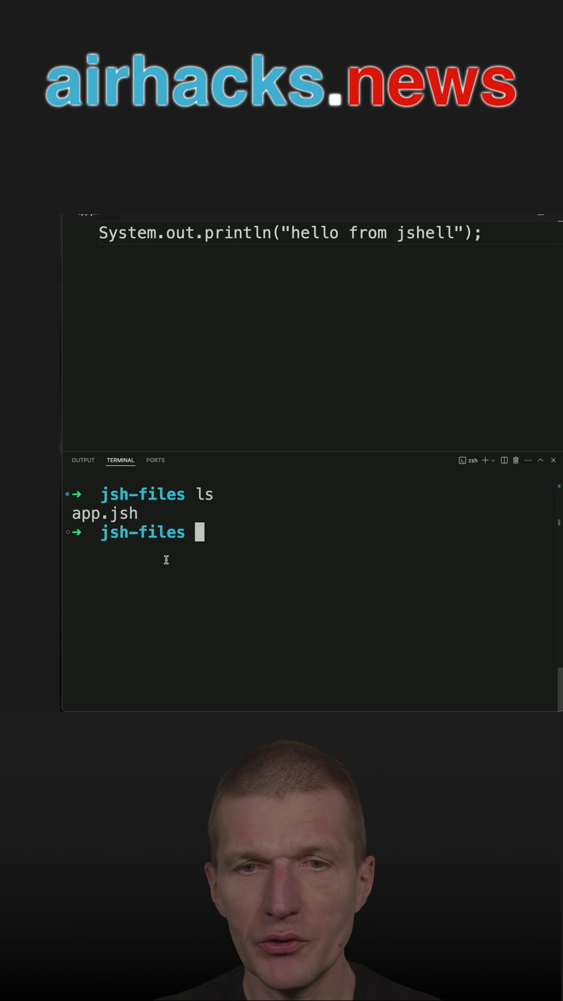
type("jshell ")
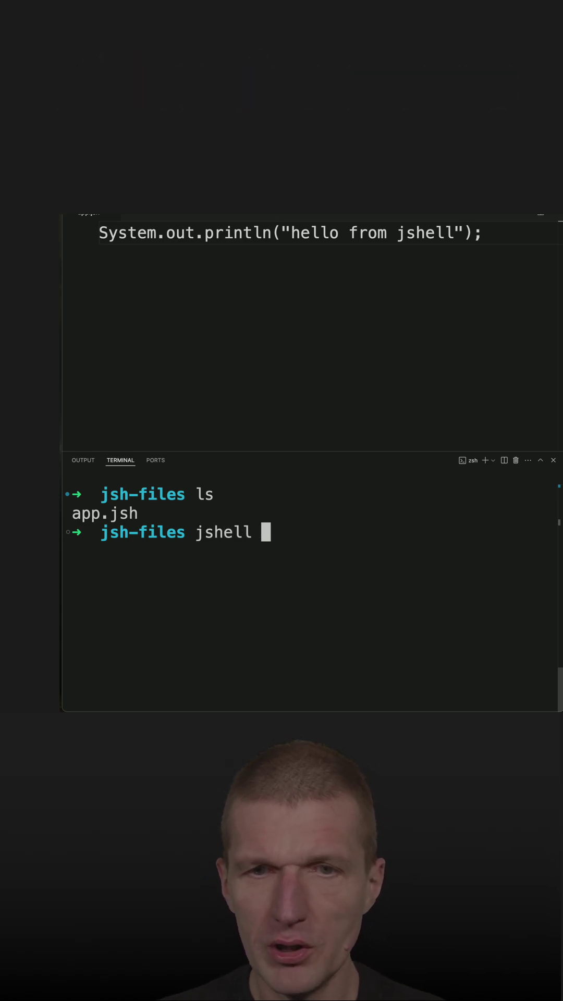
type("j")
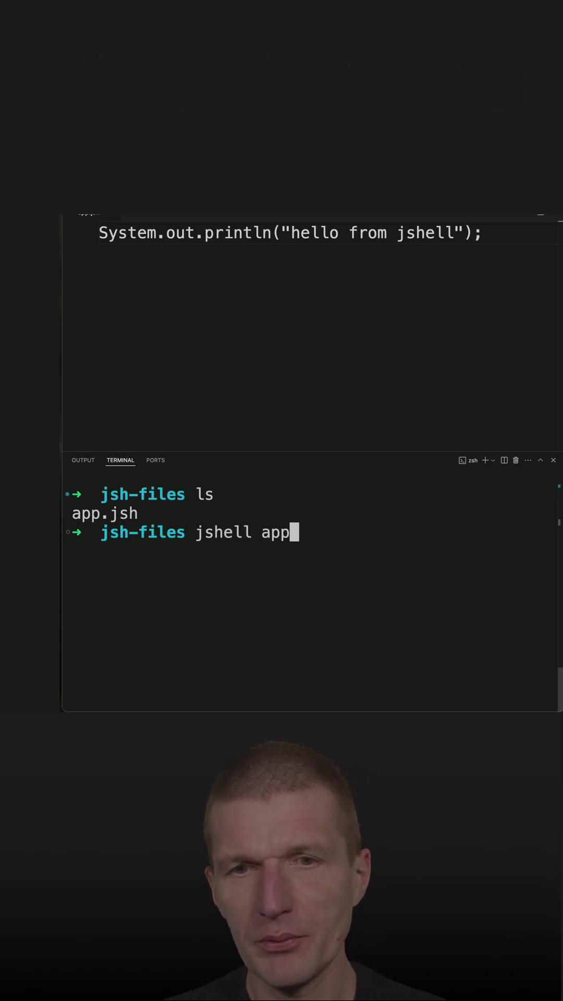
type(".jsh")
Run 'jshell app.jsh' to print "hello from jshell", then leave the jshell session
key("Return")
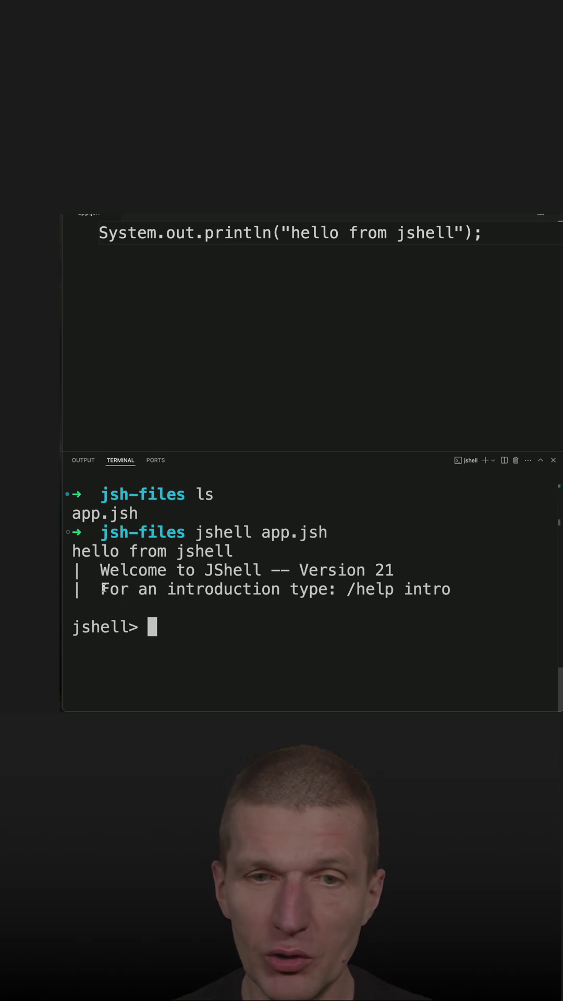
left_click_drag(100, 570, 447, 588)
left_click(360, 611)
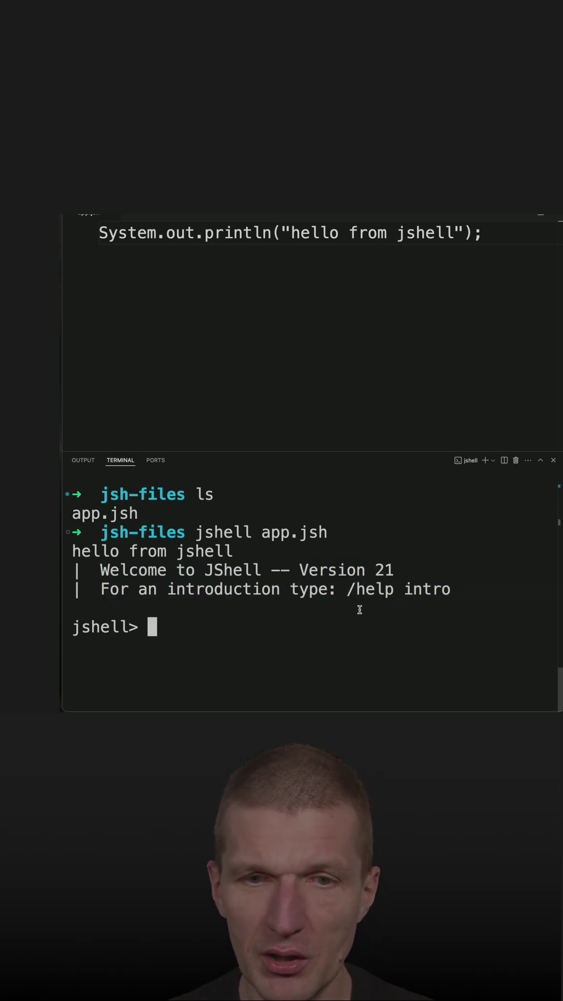
key("Return")
type("/")
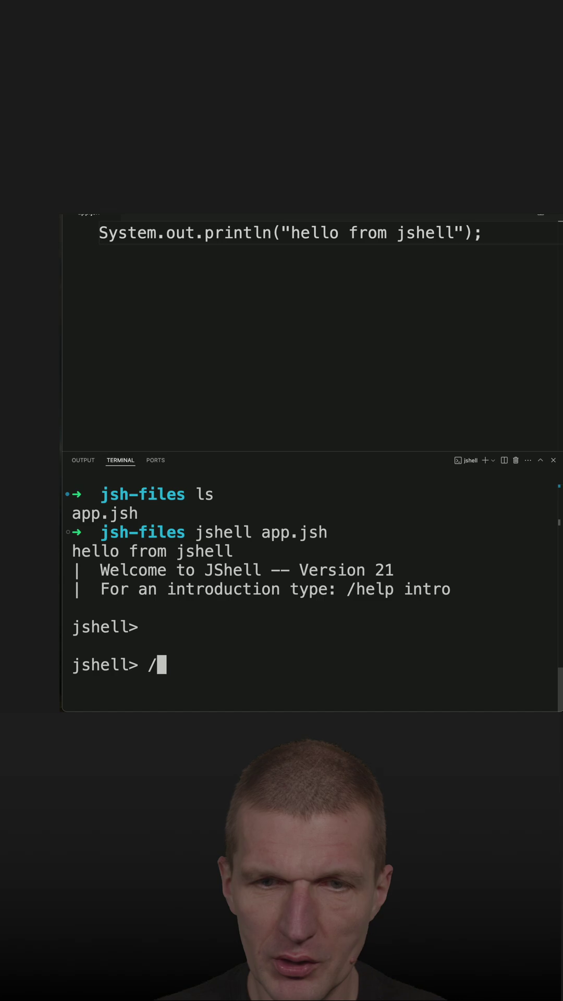
type("exit")
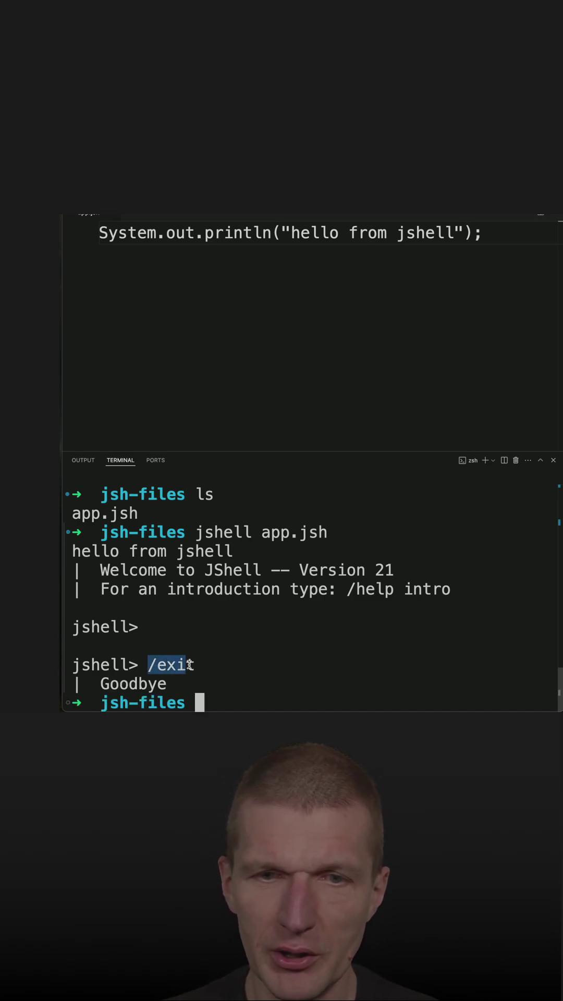
Add /exit as the last line of app.jsh, below the println
left_click(245, 392)
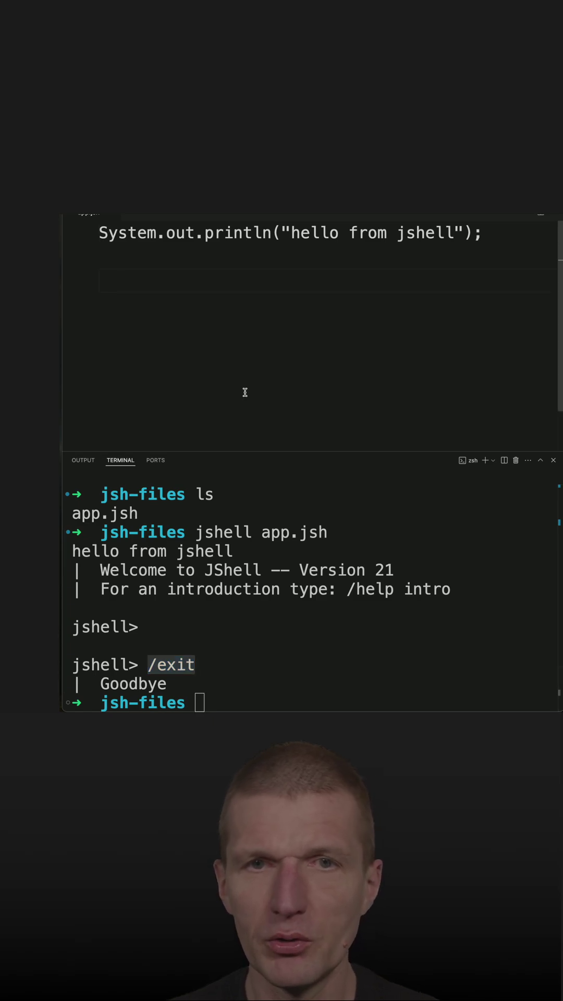
key("BackSpace")
type("/exit")
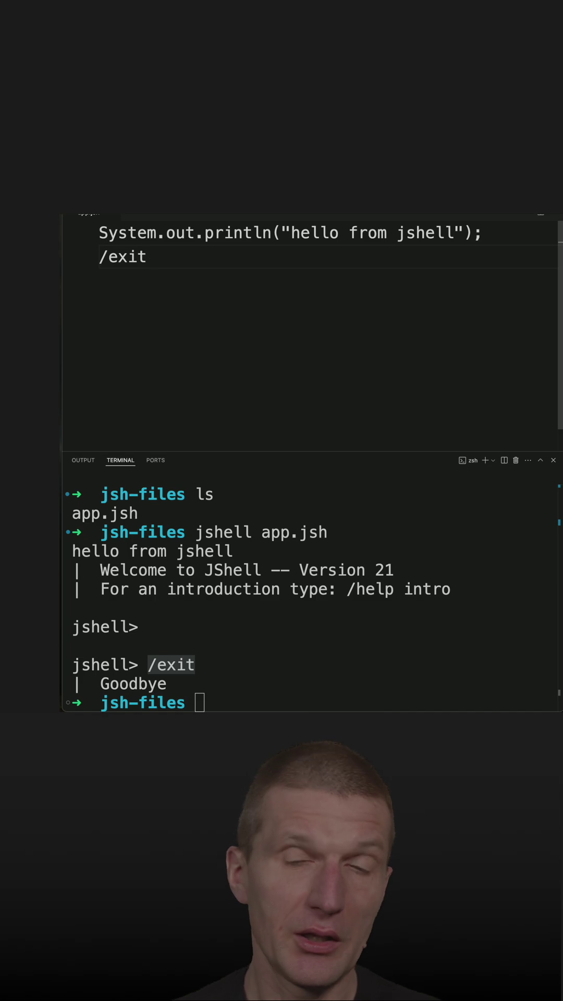
left_click(326, 574)
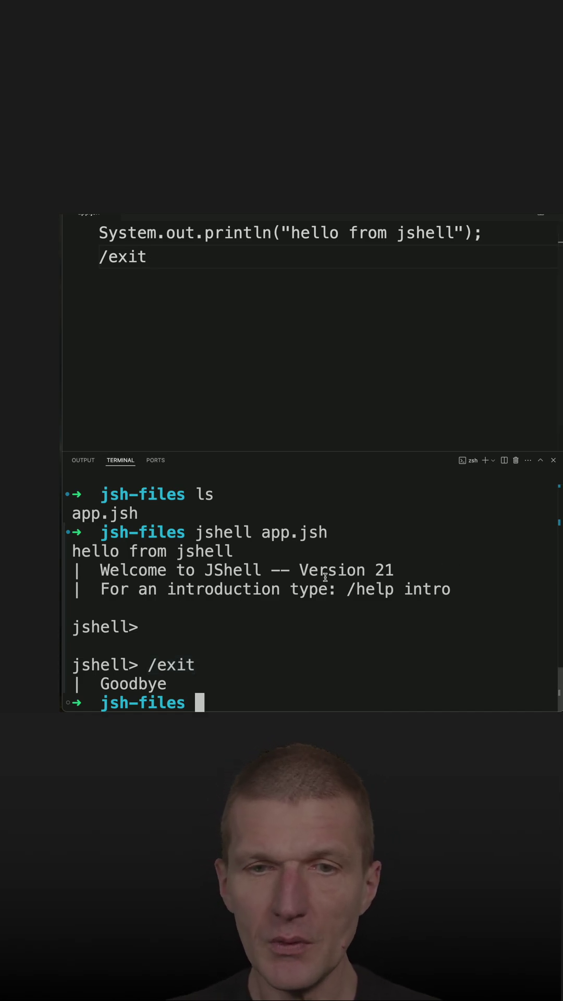
Rerun the script as 'jshell -q app.jsh', printing only "hello from jshell"
key("Up")
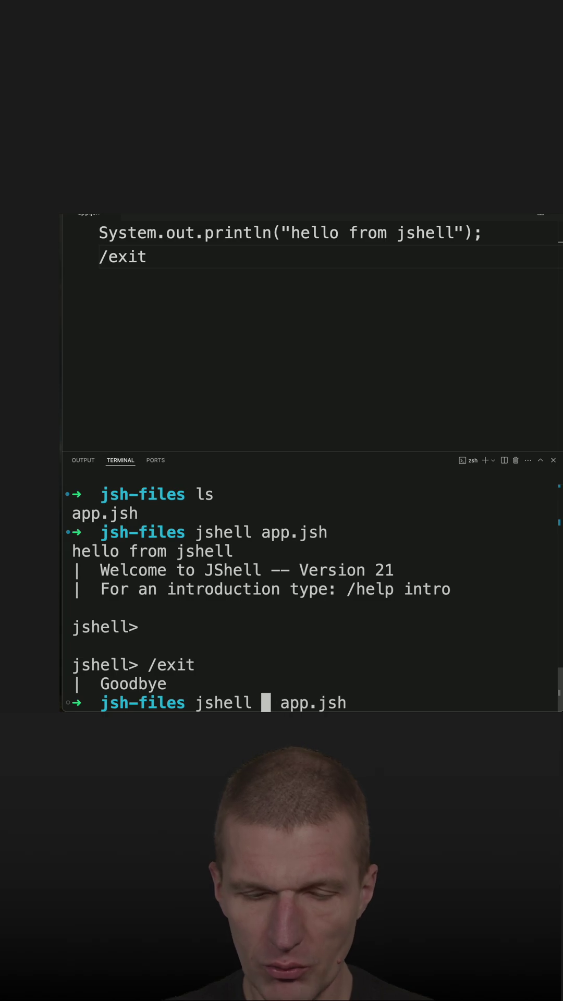
type("-q")
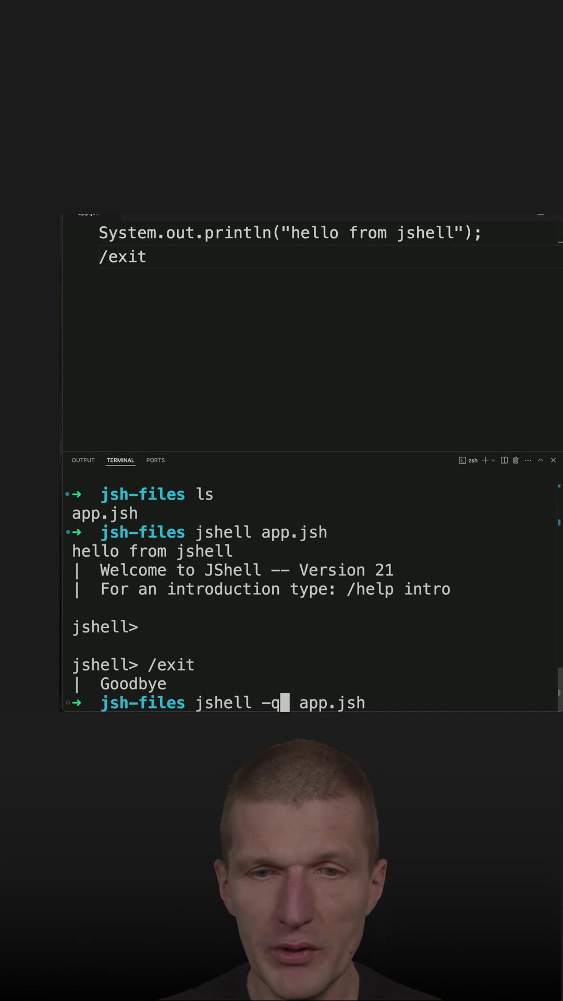
key("Return")
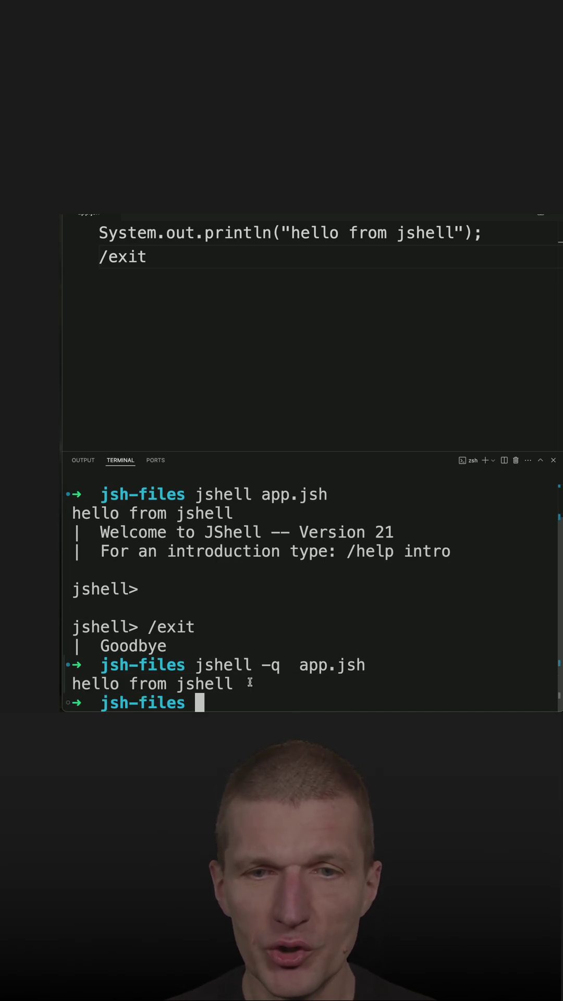
left_click_drag(250, 682, 72, 665)
left_click(126, 681)
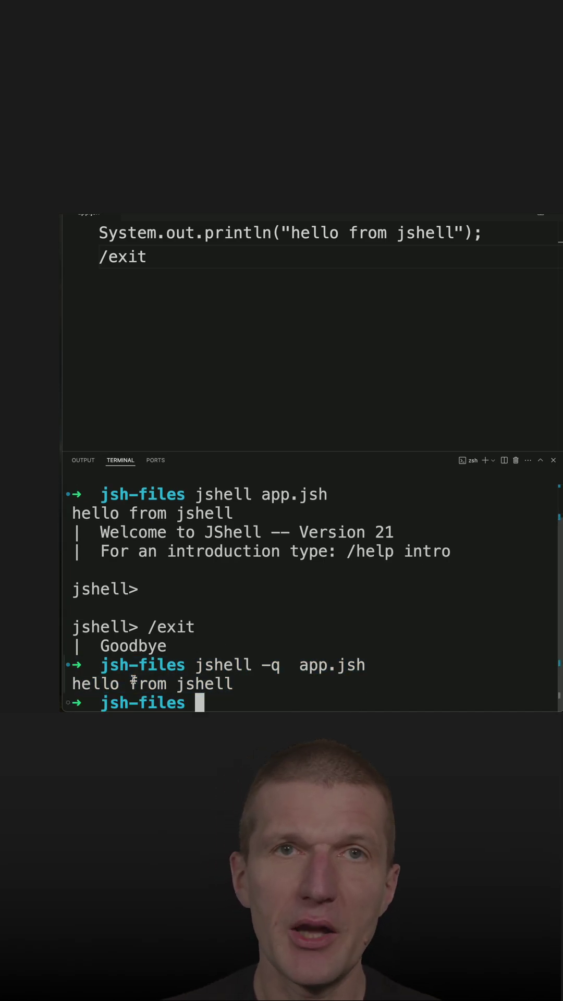